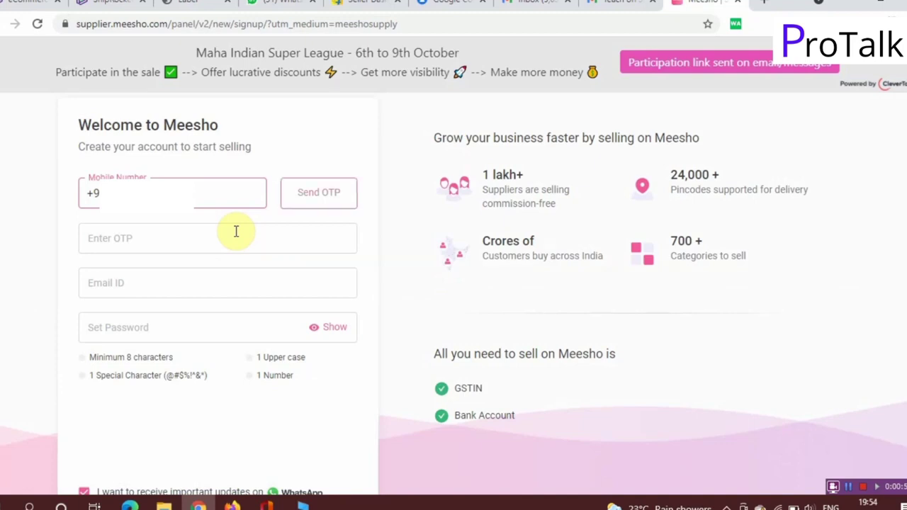
Request a one-time code for the mobile number, and fill in the received code and the e-mail address
click(326, 196)
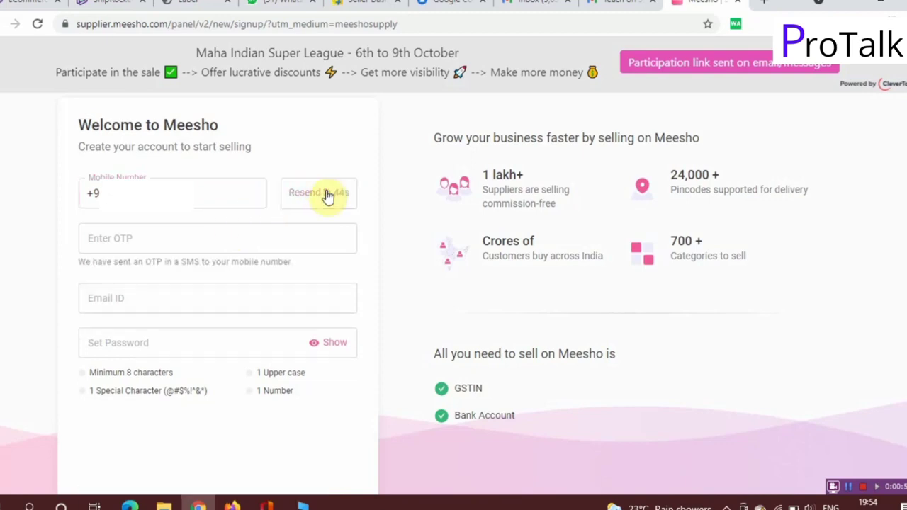
click(247, 243)
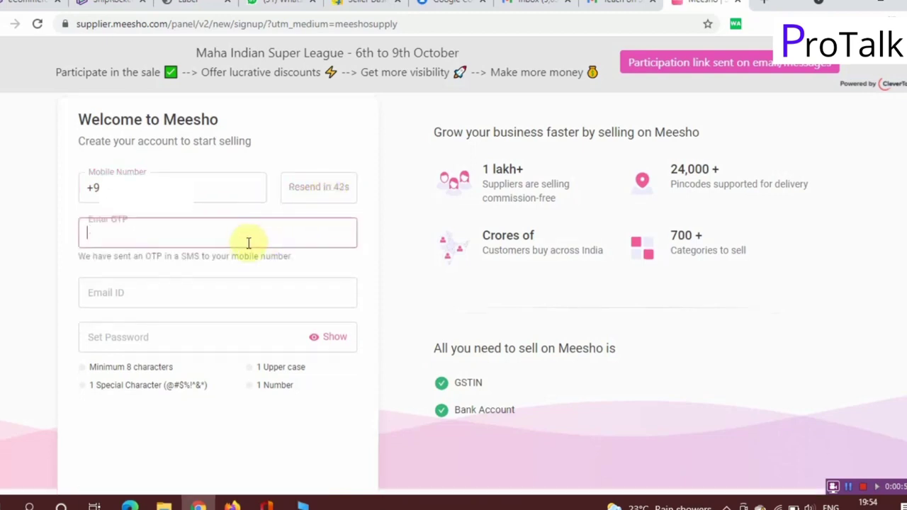
scroll(250, 244, down, 2)
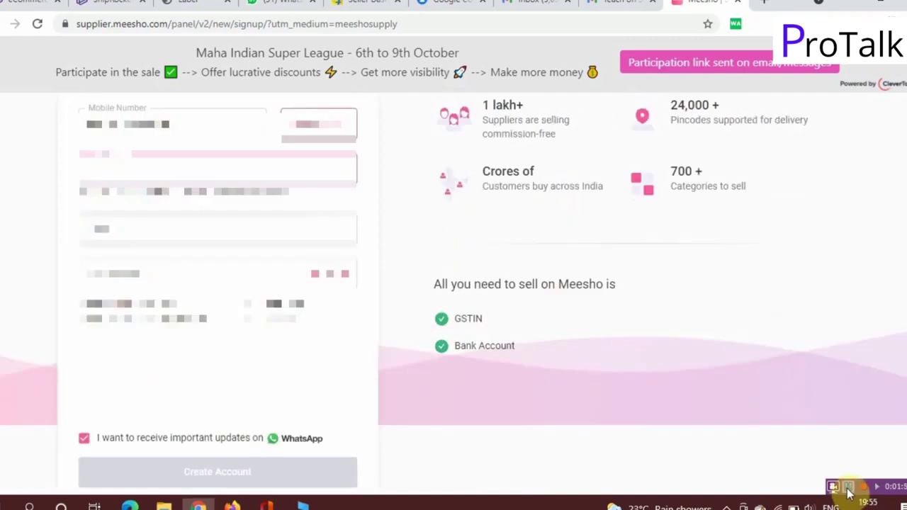
scroll(544, 396, down, 2)
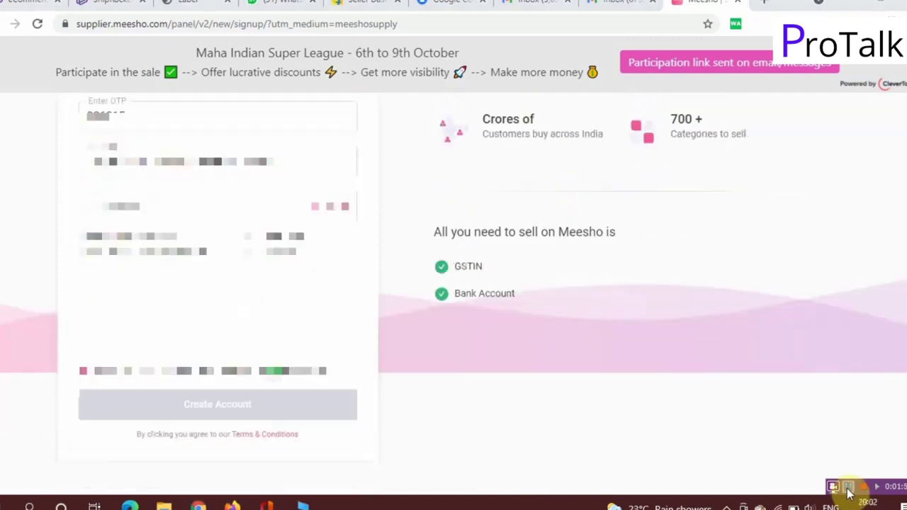
scroll(544, 396, up, 2)
scroll(523, 411, up, 1)
scroll(523, 411, down, 2)
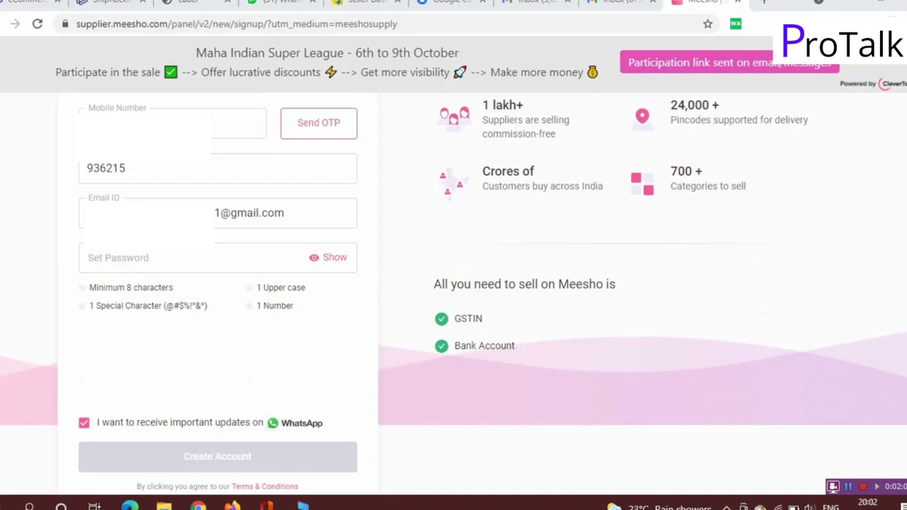
Set an account password that meets the listed requirements, show it for checking, and create the supplier account
click(223, 255)
scroll(224, 259, down, 1)
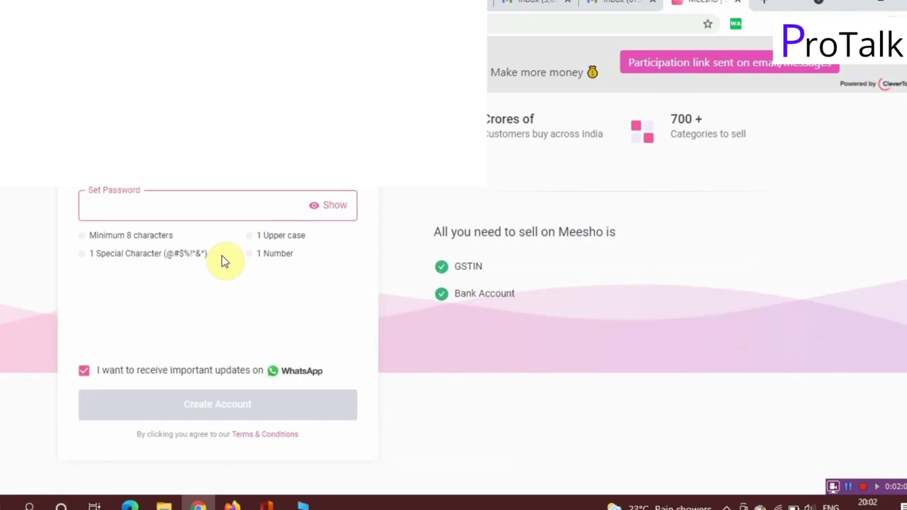
text(••••••)
key(BackSpace)
key(BackSpace)
key(BackSpace)
key(BackSpace)
key(BackSpace)
key(BackSpace)
text(•••••)
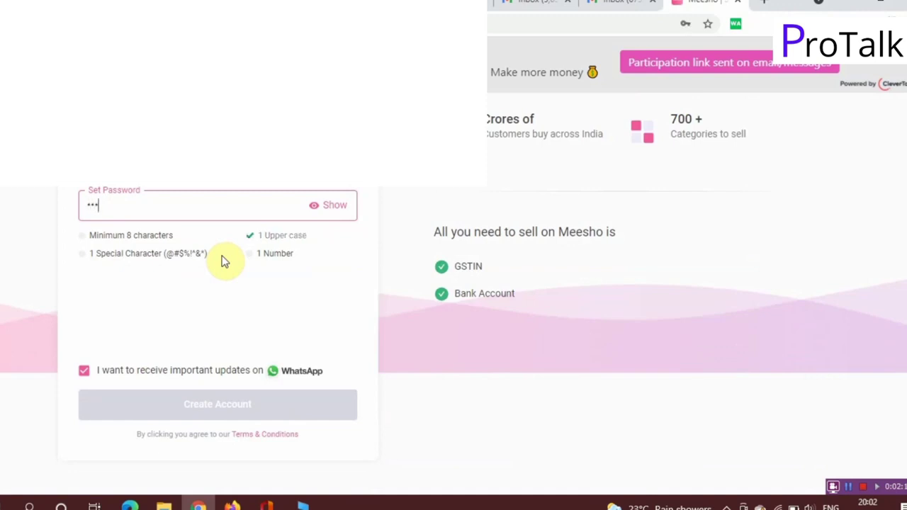
text(••••••)
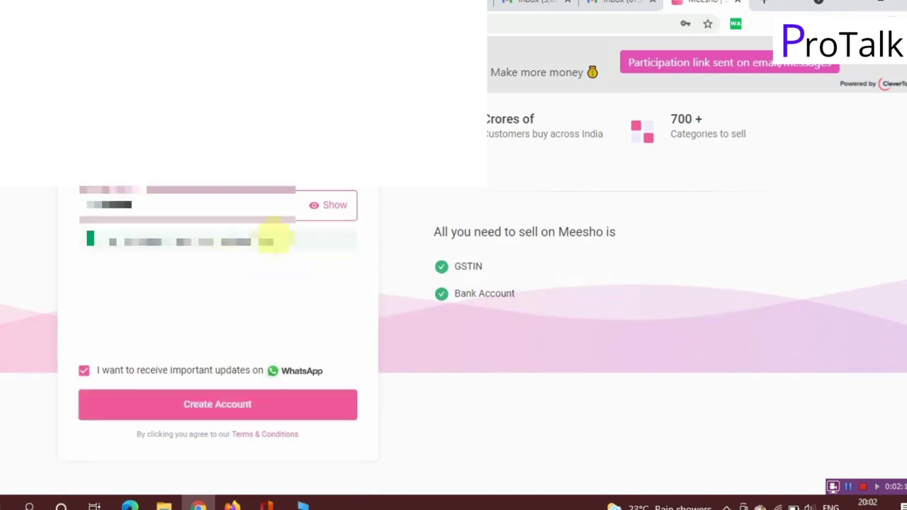
click(327, 211)
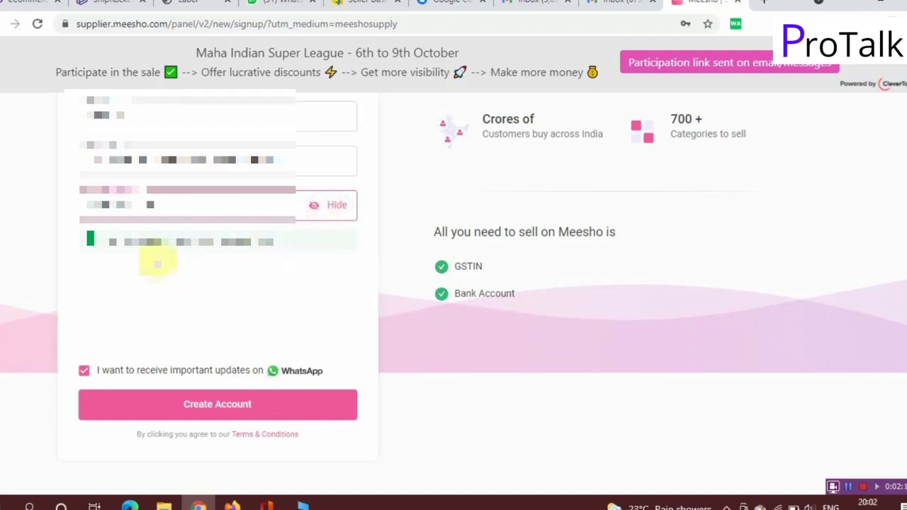
click(204, 414)
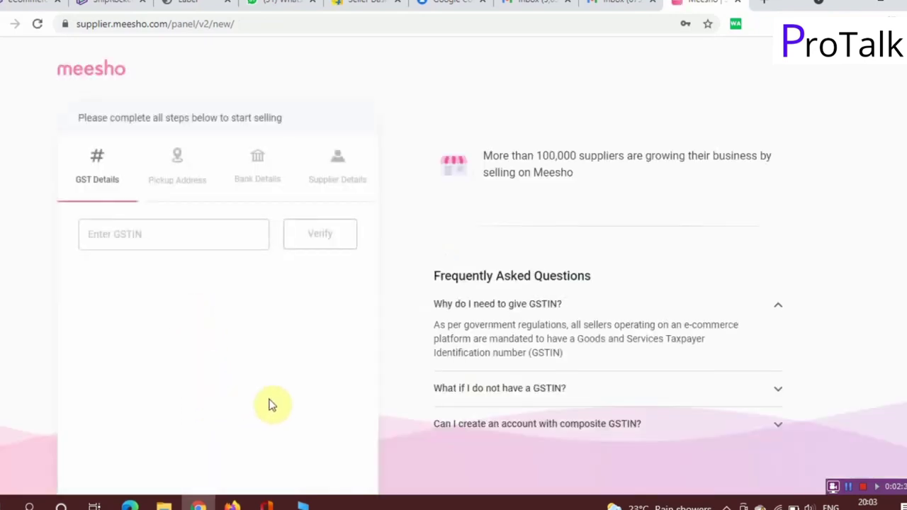
Enter the business's GSTIN, verify it and continue to the pickup address
scroll(269, 404, down, 1)
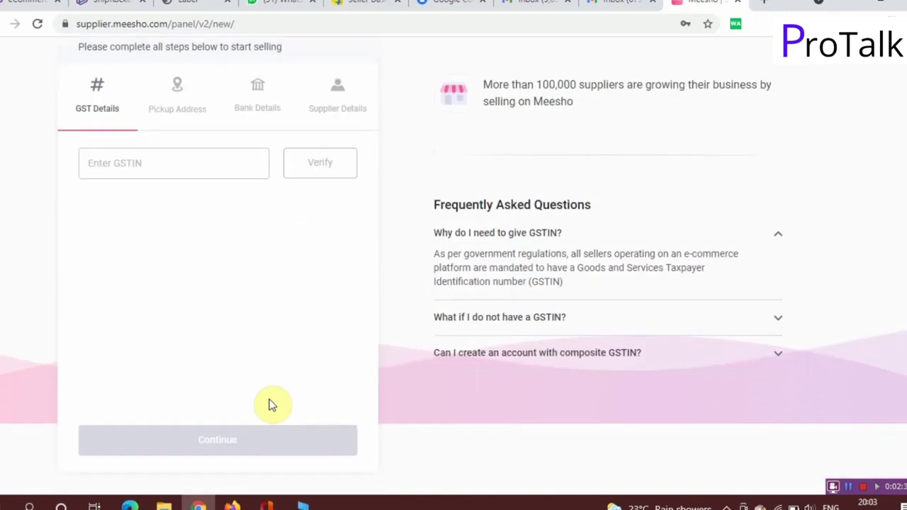
scroll(269, 404, up, 1)
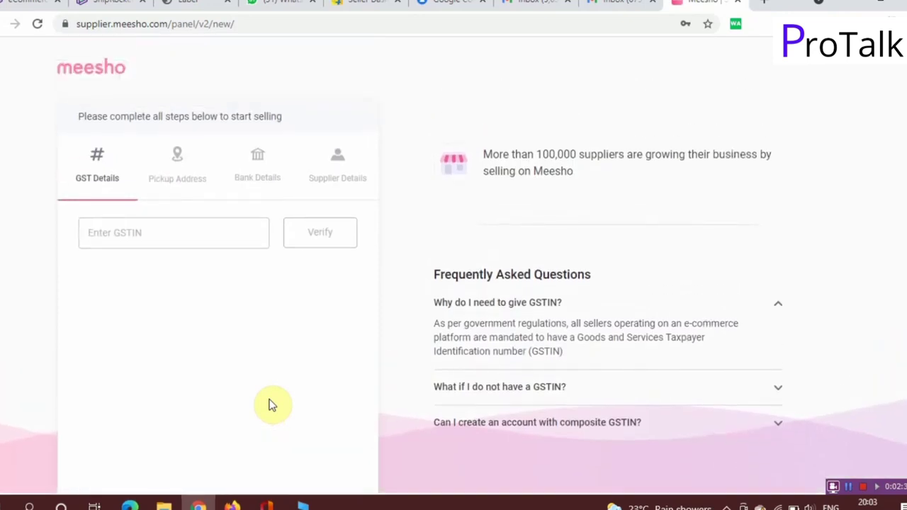
click(185, 235)
scroll(182, 241, down, 1)
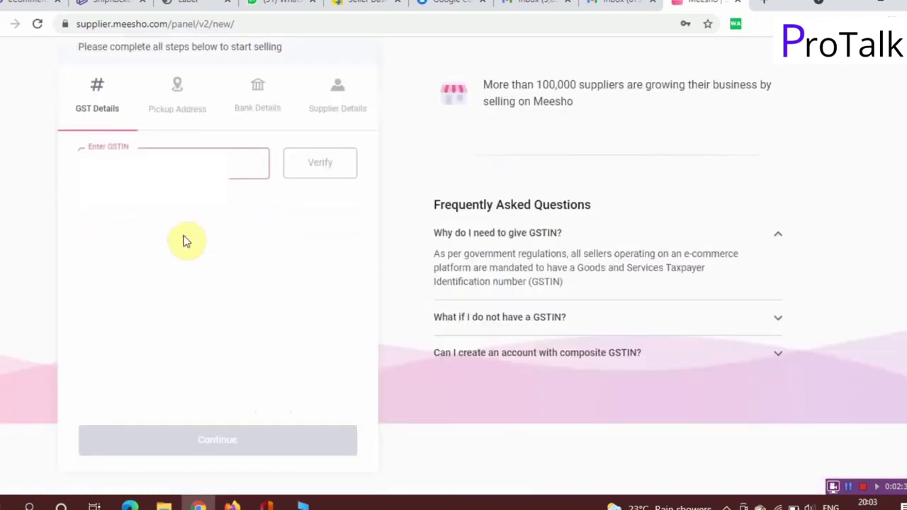
click(328, 165)
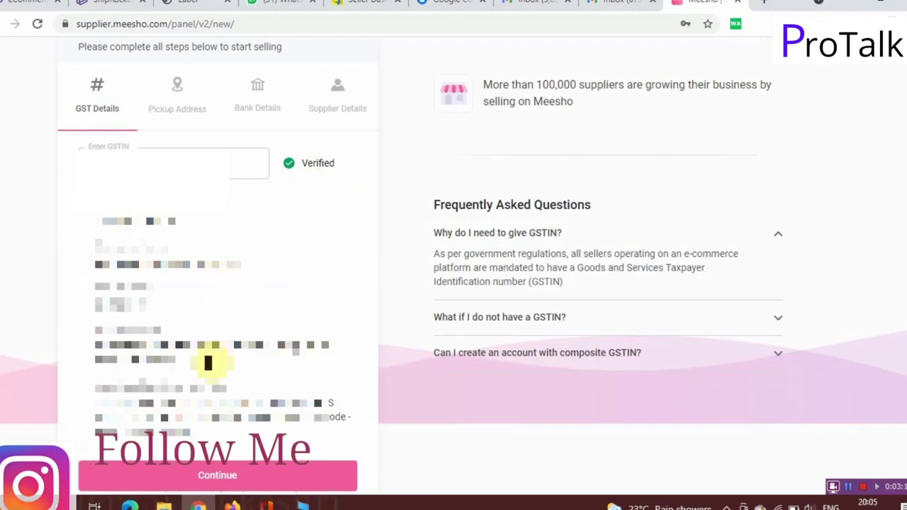
click(246, 482)
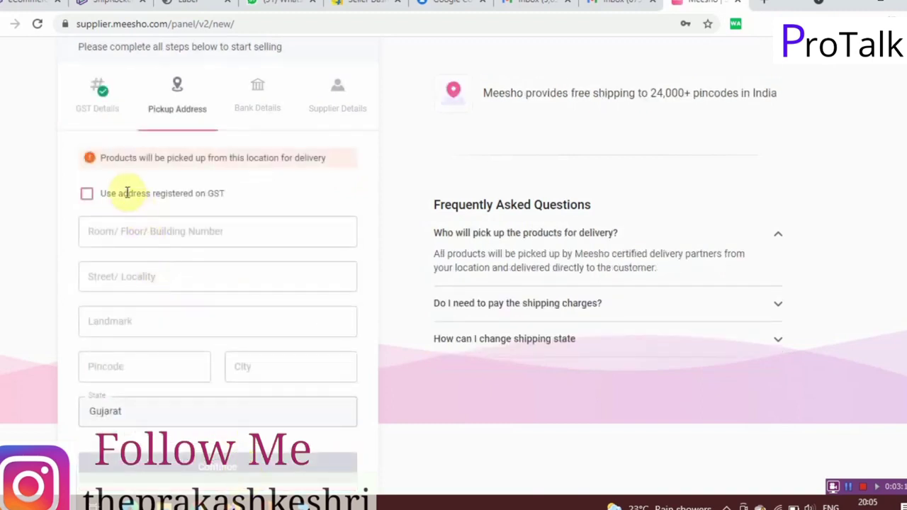
Use the GST-registered address for pickup, and fill in and verify the bank account details
click(87, 194)
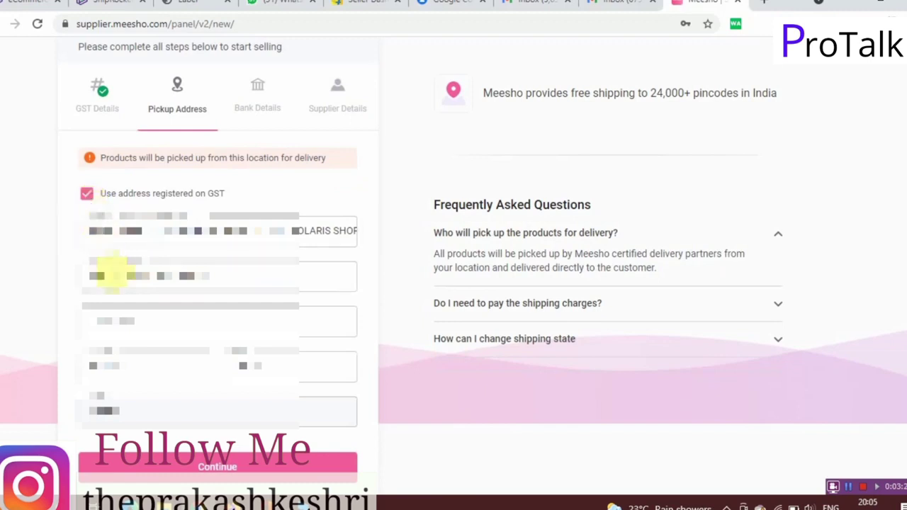
click(229, 475)
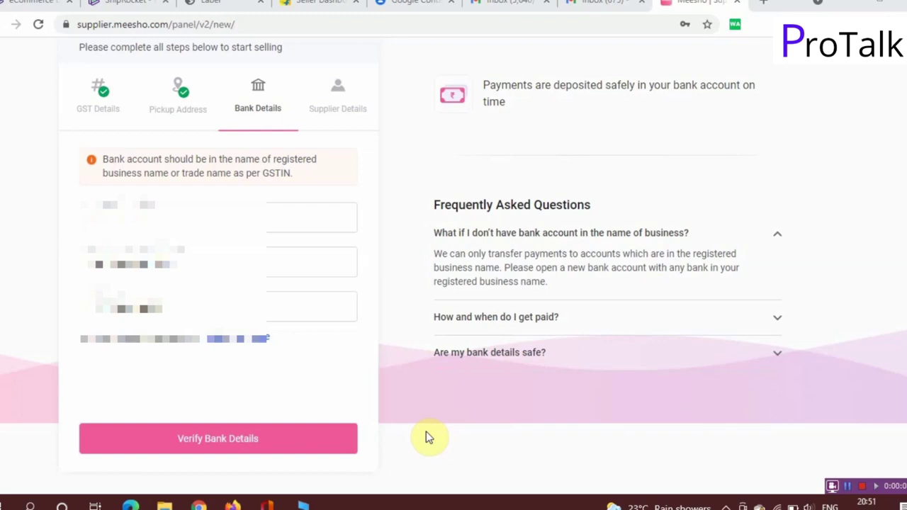
click(231, 439)
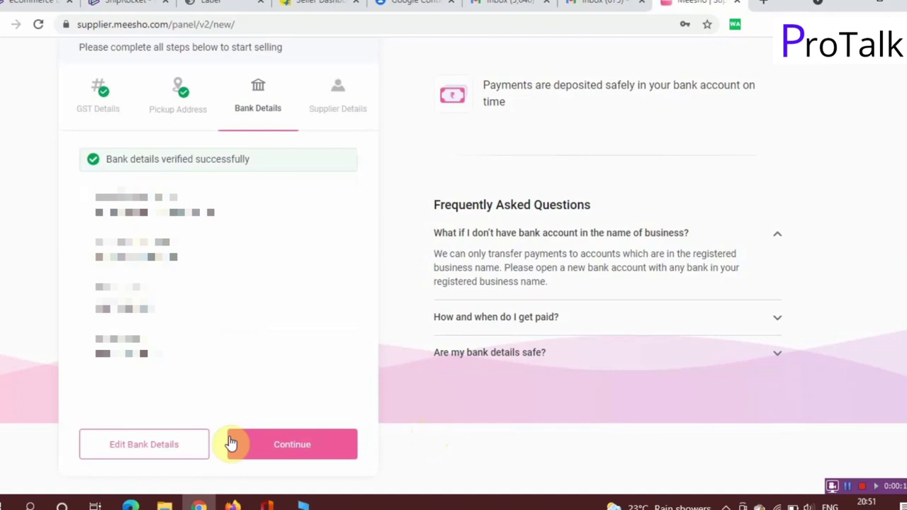
click(270, 450)
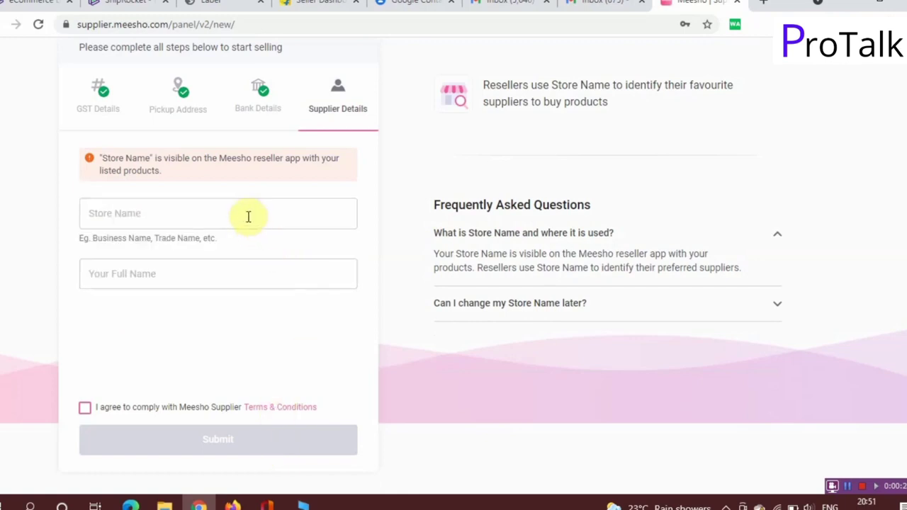
Fill in the store name and the supplier's full name, agree to the Terms & Conditions, and submit the supplier details
click(246, 216)
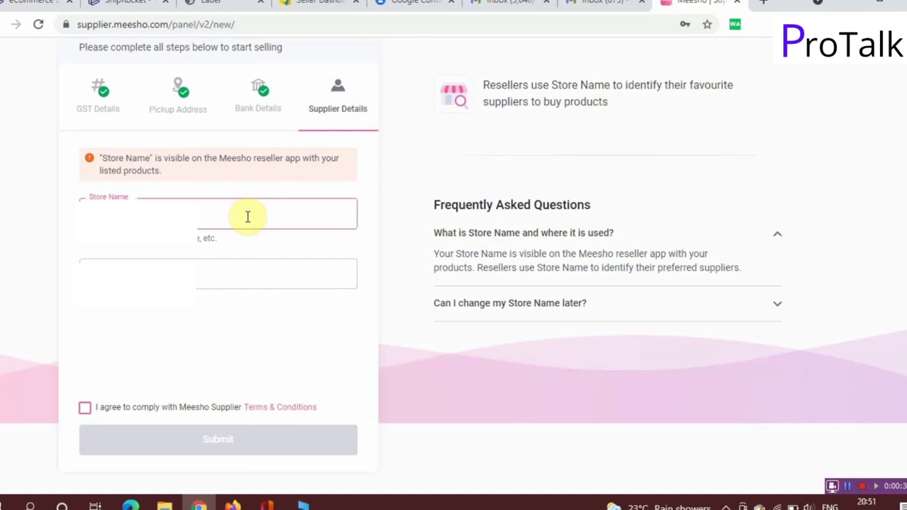
click(170, 260)
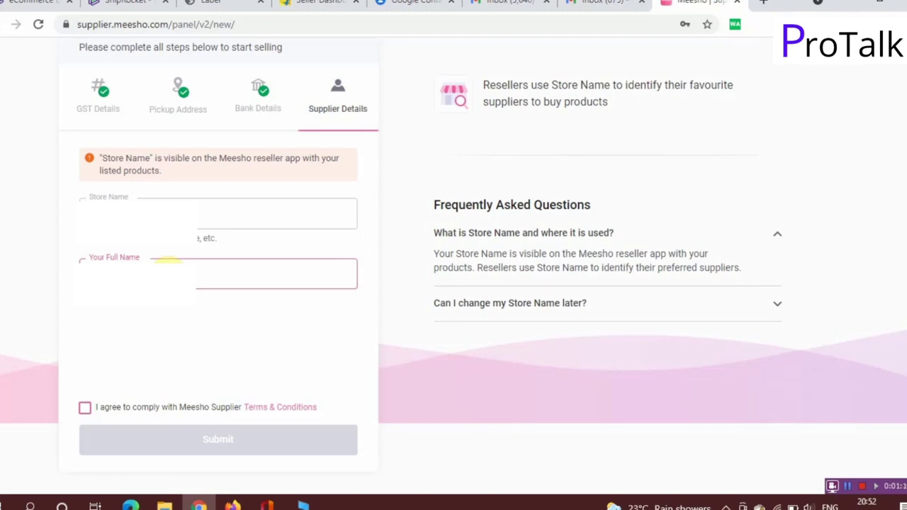
text(AND SERVICES)
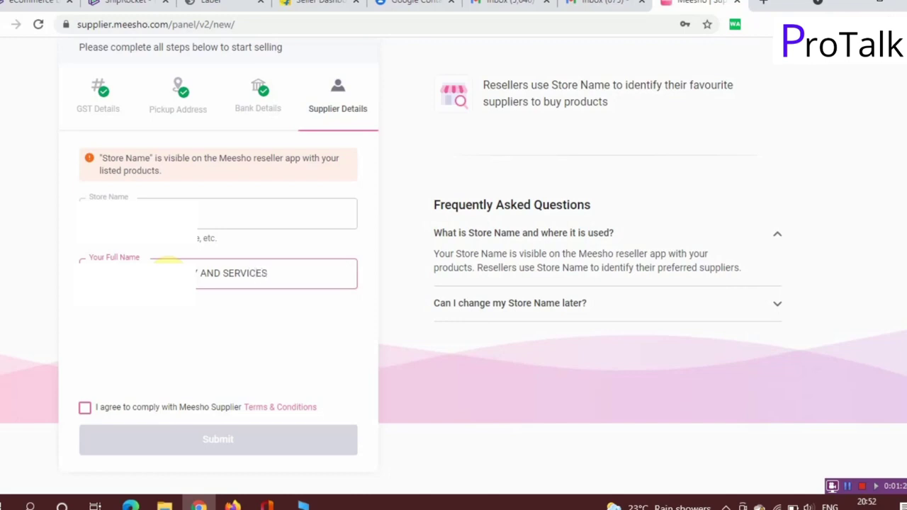
click(86, 409)
click(184, 449)
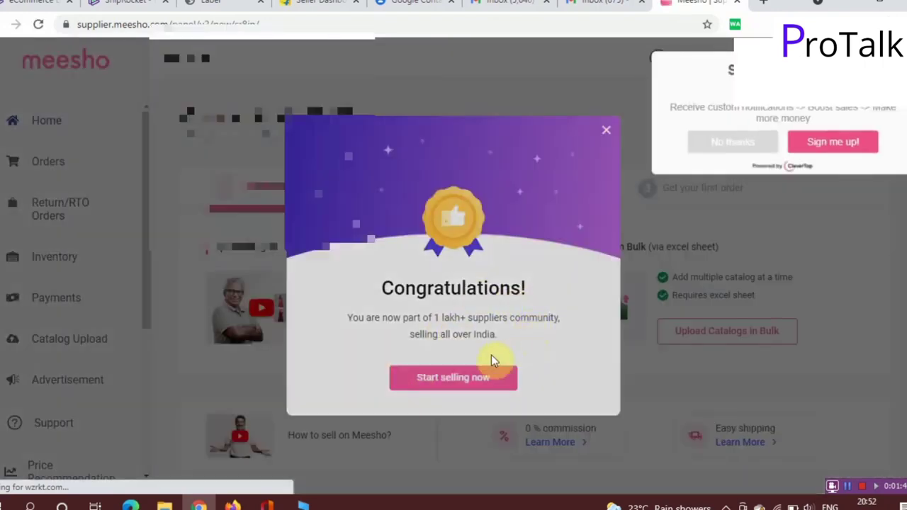
Decline the custom notifications offer and choose to start selling now from the congratulations message
click(742, 145)
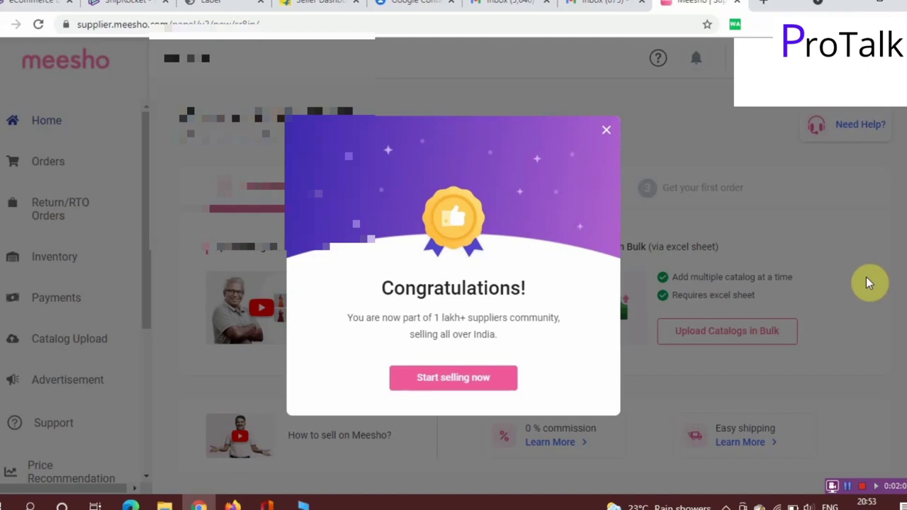
click(485, 374)
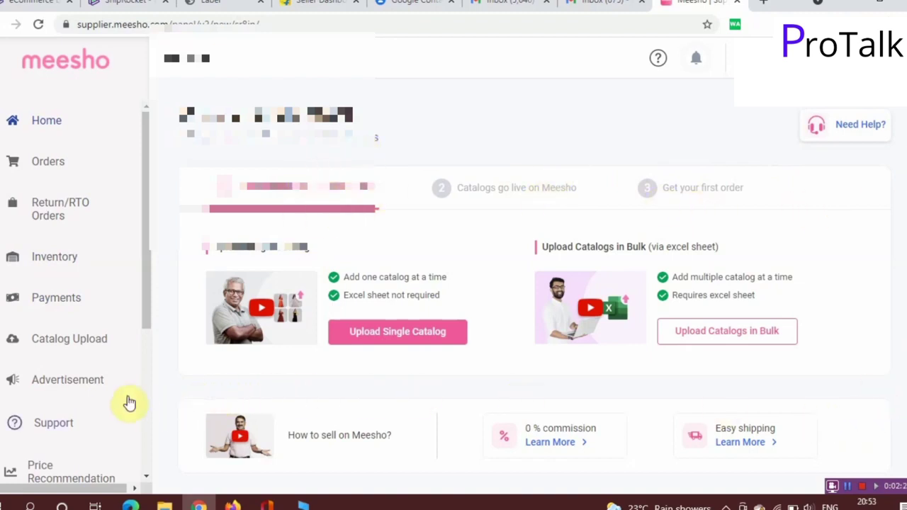
View the Orders page and return to the supplier home page
click(61, 168)
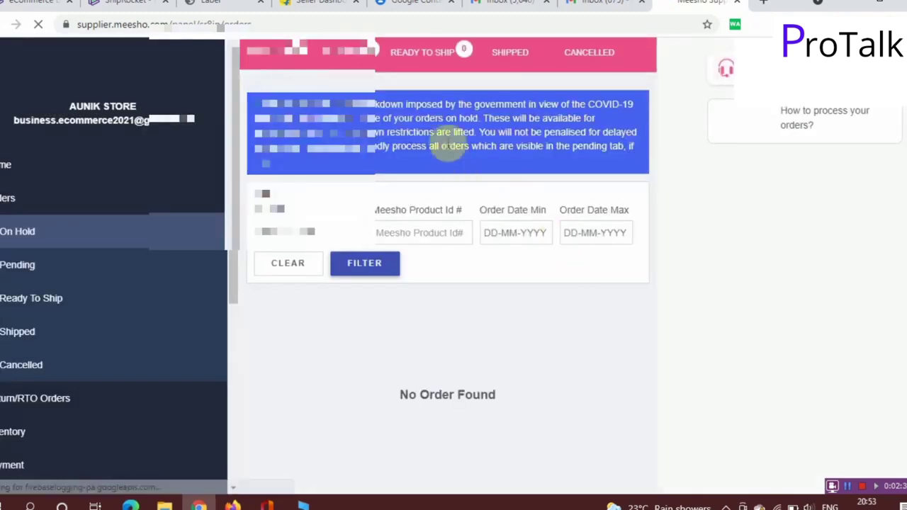
click(56, 174)
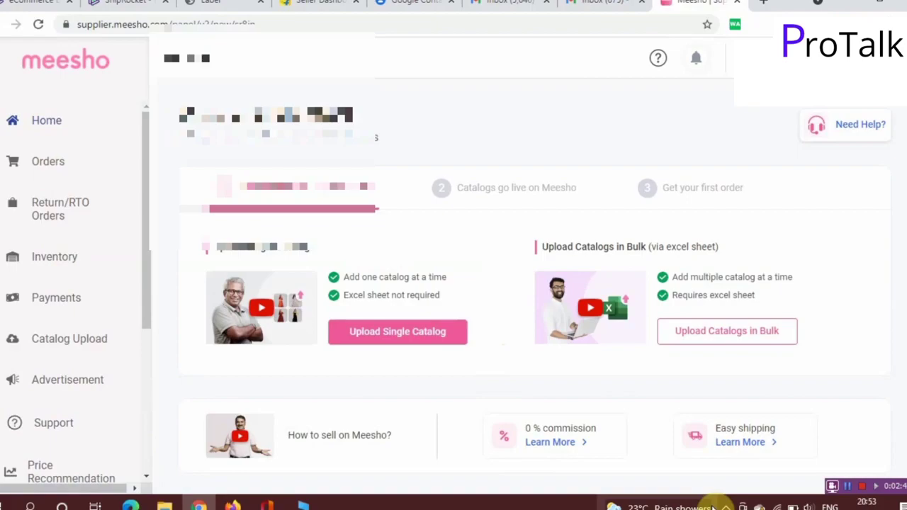
click(862, 487)
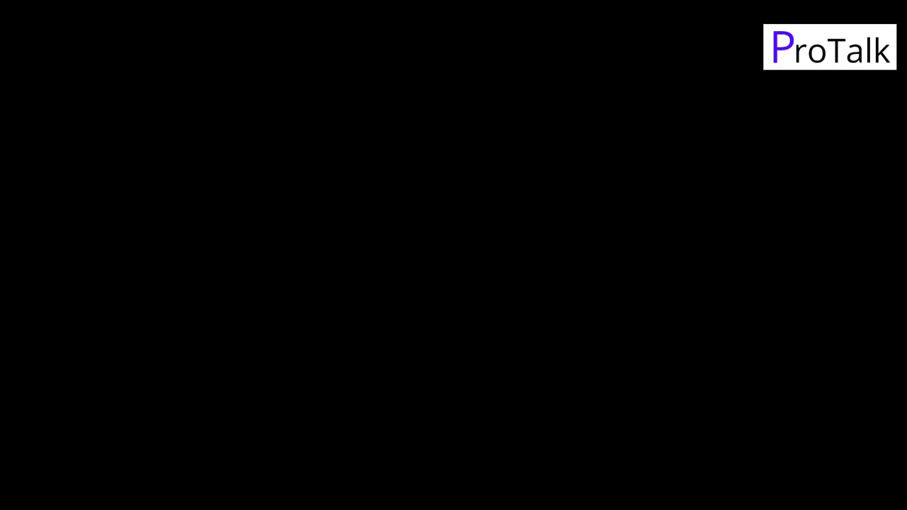